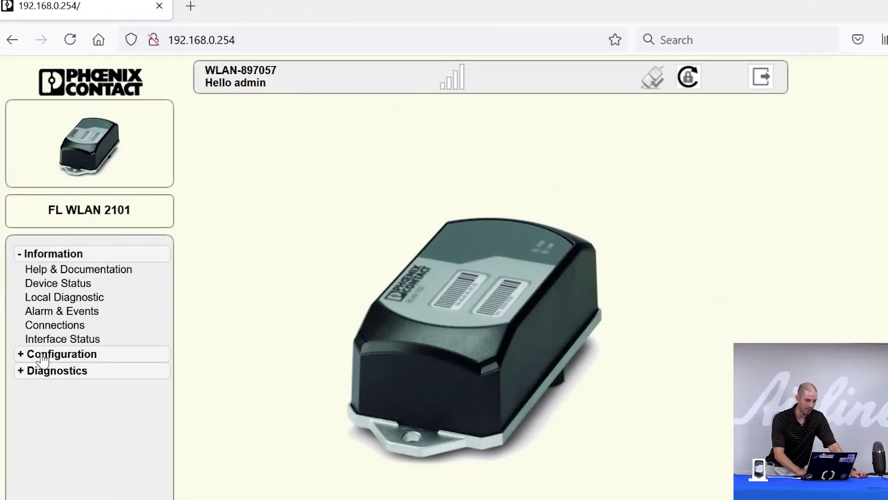
Step: Set the WLAN Interface operating mode on wlan 1 to Access Point
{"action": "left_click", "coordinate": [42, 355]}
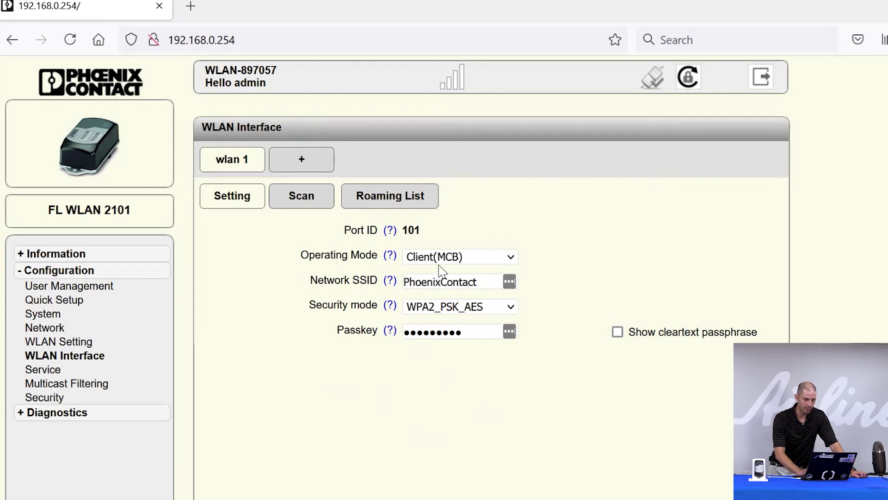
{"action": "left_click", "coordinate": [483, 258]}
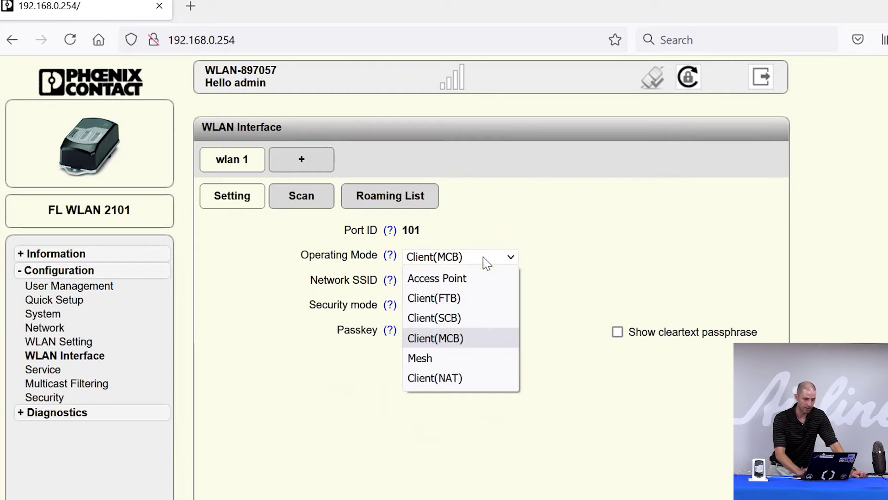
{"action": "left_click", "coordinate": [487, 284]}
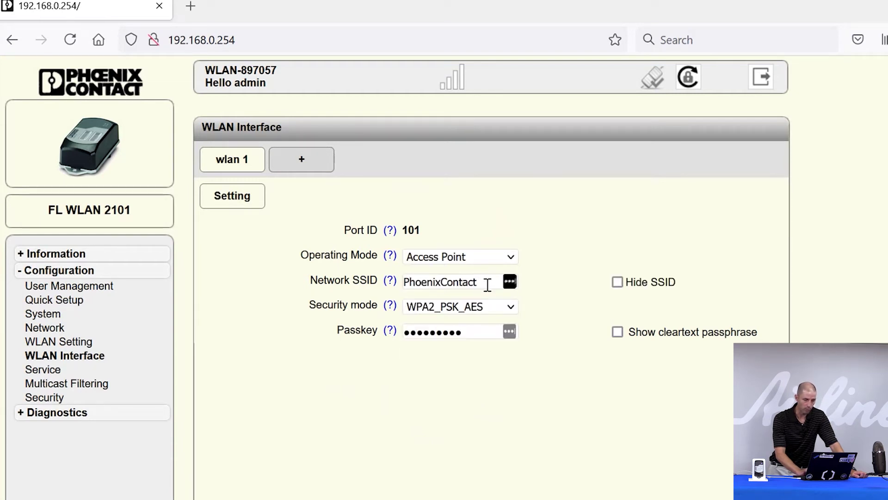
Step: Replace the PhoenixContact network SSID with 'Justin Access Point'
{"action": "left_click_drag", "start_coordinate": [485, 283], "coordinate": [402, 282]}
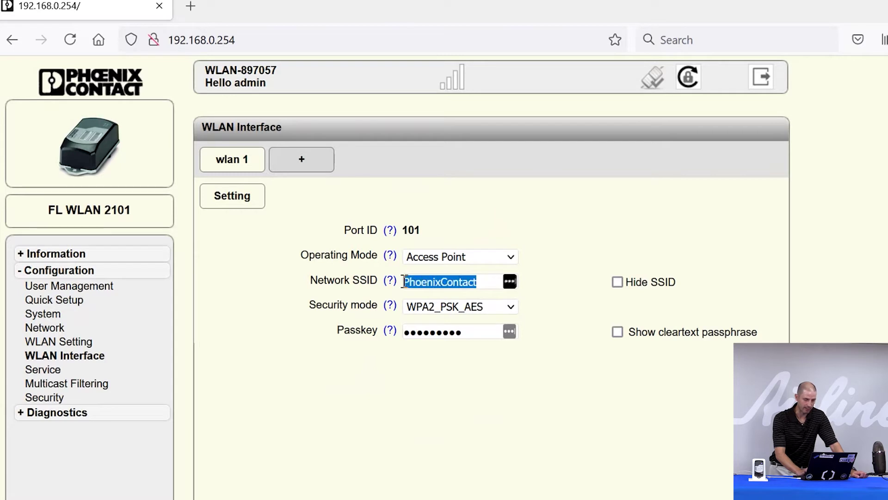
{"action": "mouse_move", "coordinate": [395, 290]}
{"action": "type", "text": "Justin"}
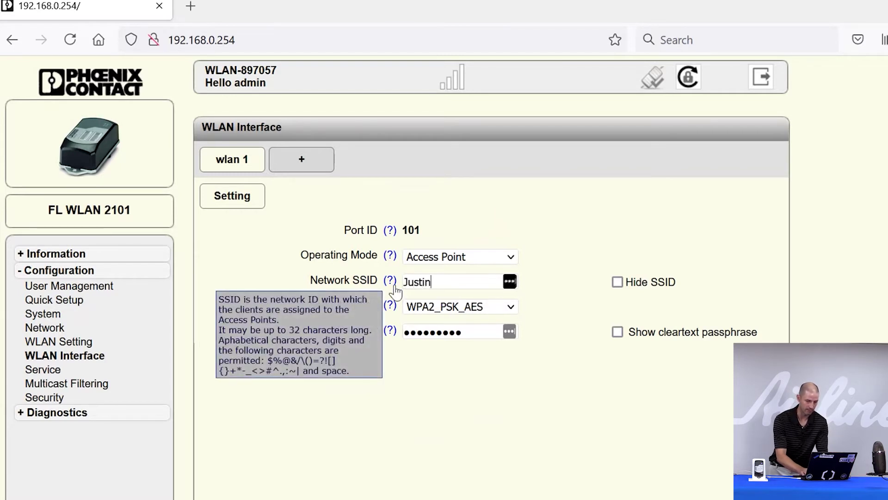
{"action": "type", "text": " Access Poi"}
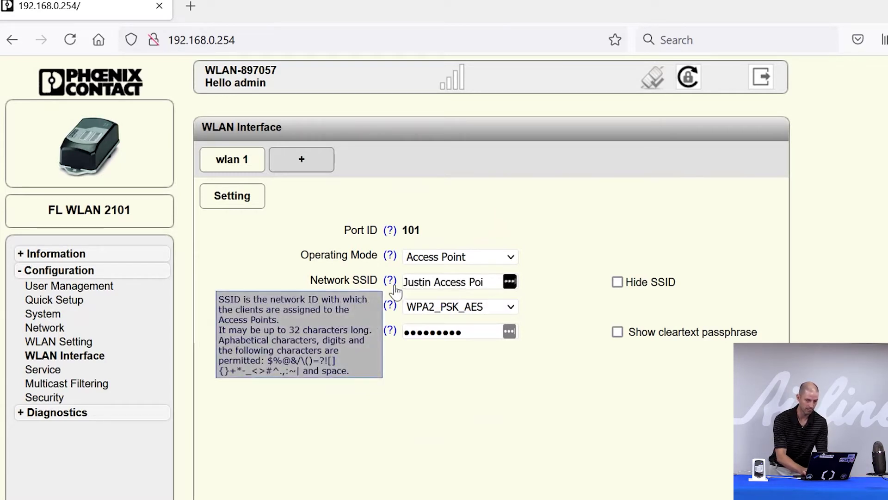
{"action": "type", "text": "nt"}
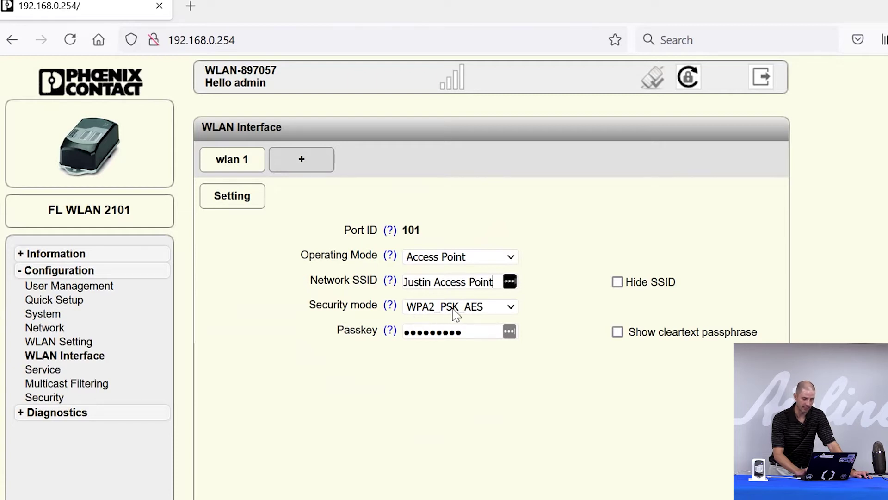
Step: Show the passphrase in cleartext and replace the WLAN passkey with a new passkey
{"action": "left_click", "coordinate": [617, 331]}
{"action": "left_click", "coordinate": [473, 334]}
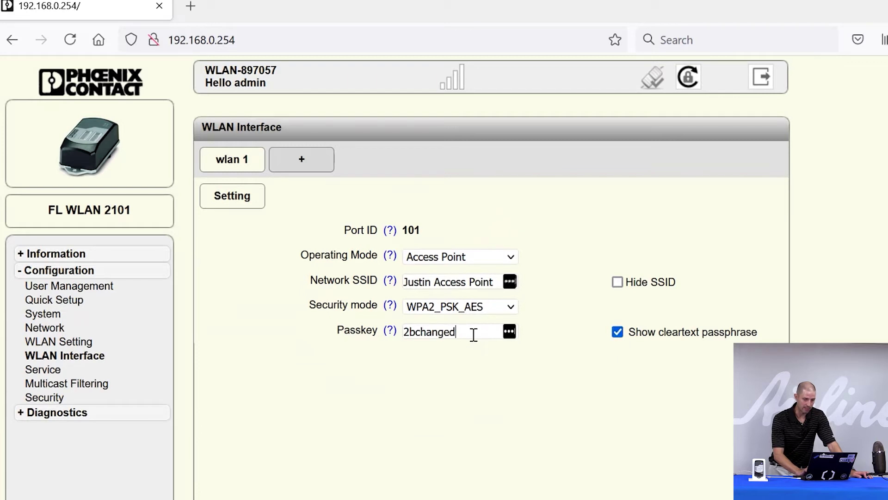
{"action": "left_click_drag", "start_coordinate": [474, 334], "coordinate": [369, 327]}
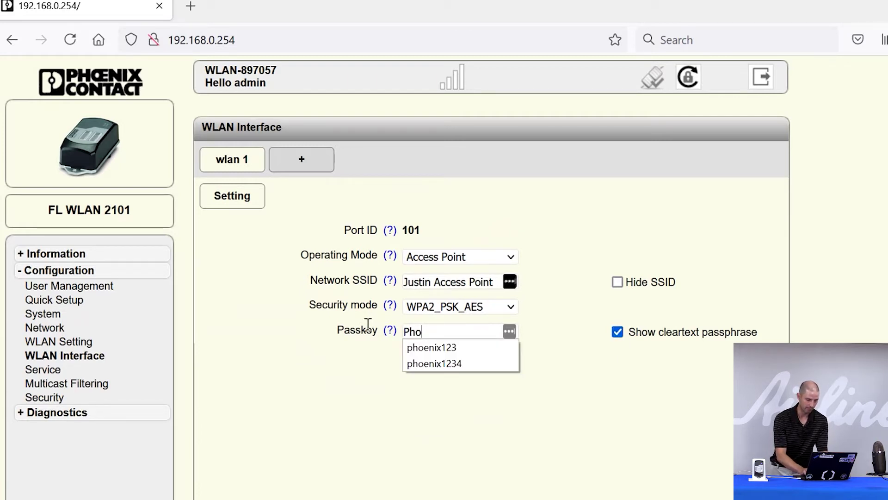
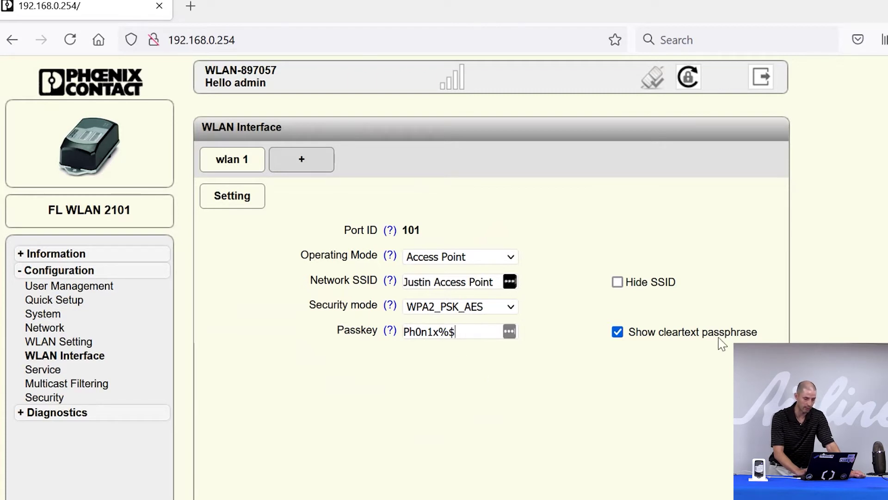
Step: Apply the access point settings and go to the WLAN Setting page
{"action": "scroll", "coordinate": [719, 342], "scroll_direction": "down", "scroll_amount": 2}
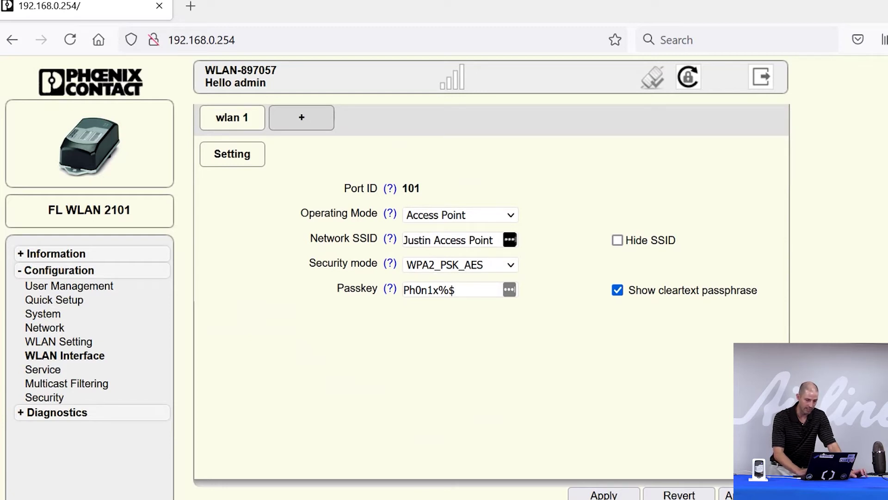
{"action": "key", "text": "Return"}
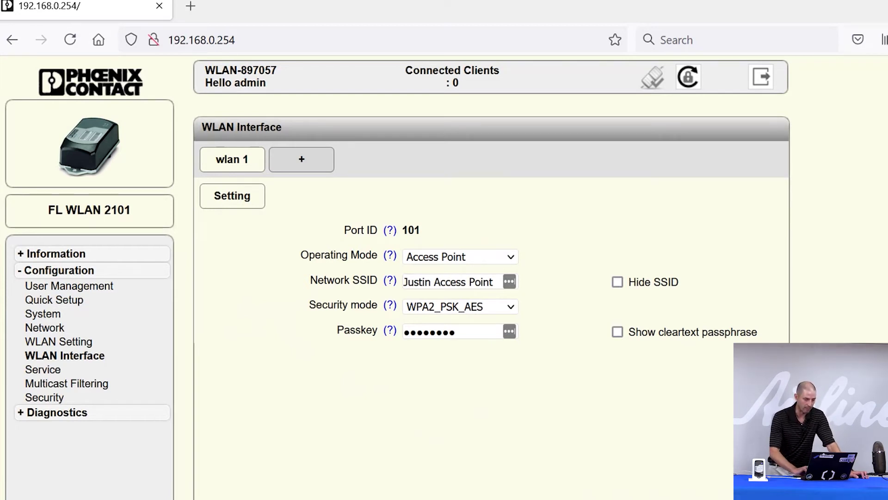
{"action": "left_click", "coordinate": [64, 342]}
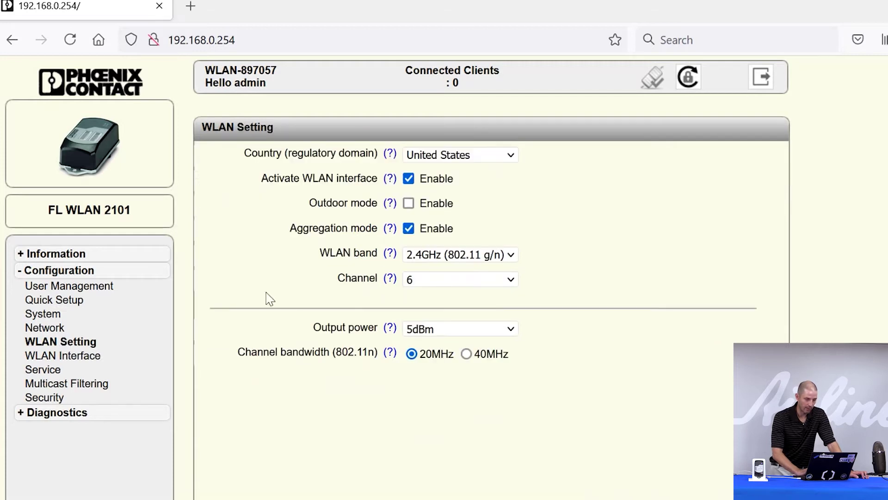
Step: Choose 5GHz (802.11 a/n) as the WLAN band, giving channel Indoor 36
{"action": "left_click", "coordinate": [513, 255]}
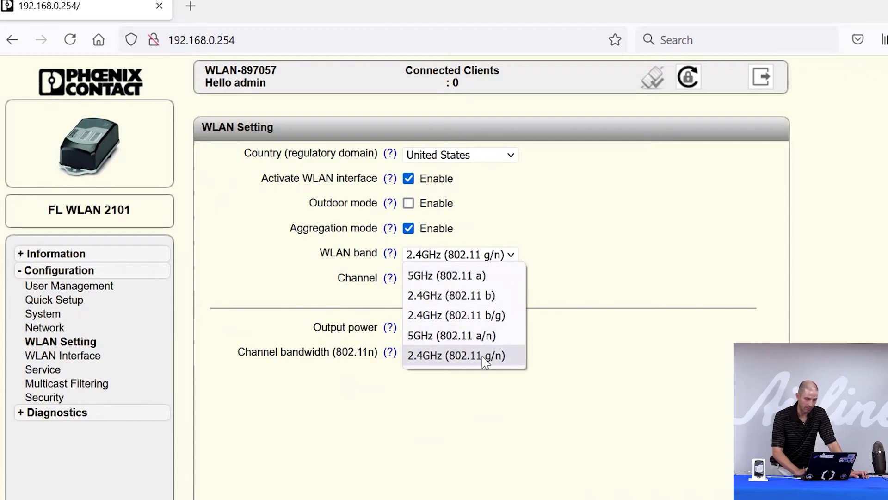
{"action": "left_click", "coordinate": [486, 343]}
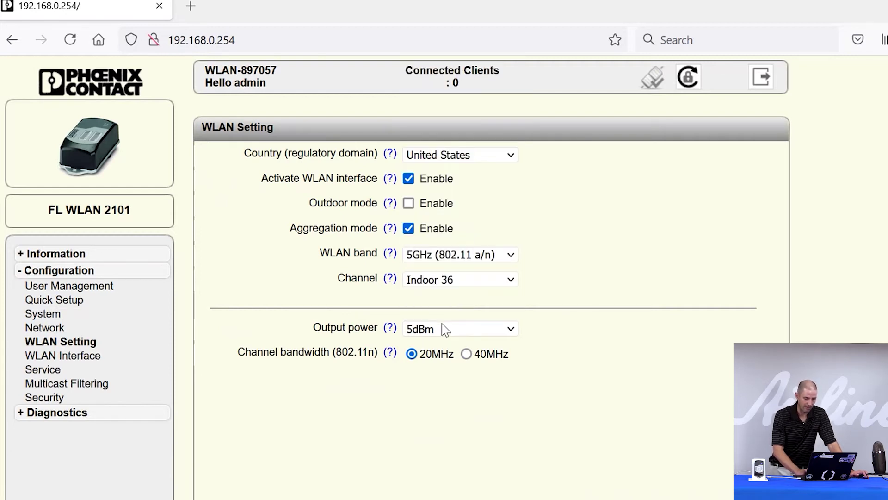
{"action": "scroll", "coordinate": [749, 260], "scroll_direction": "down", "scroll_amount": 2}
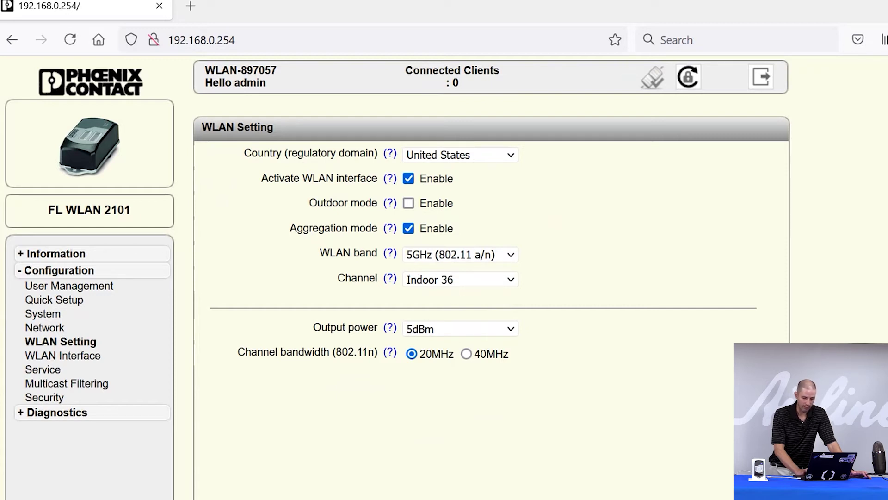
Step: Check the Windows Wi-Fi list for 'Justin Access Point', then close the flyout
{"action": "key", "text": "super+alt+d"}
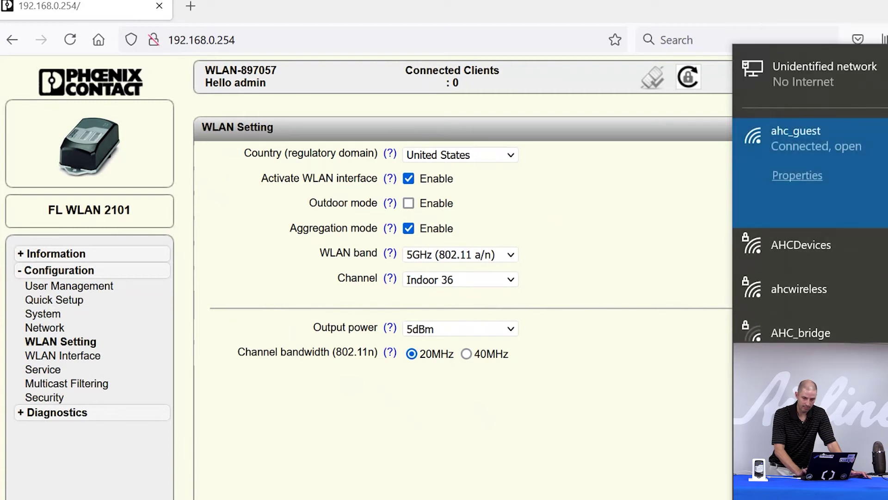
{"action": "scroll", "coordinate": [810, 193], "scroll_direction": "down", "scroll_amount": 3}
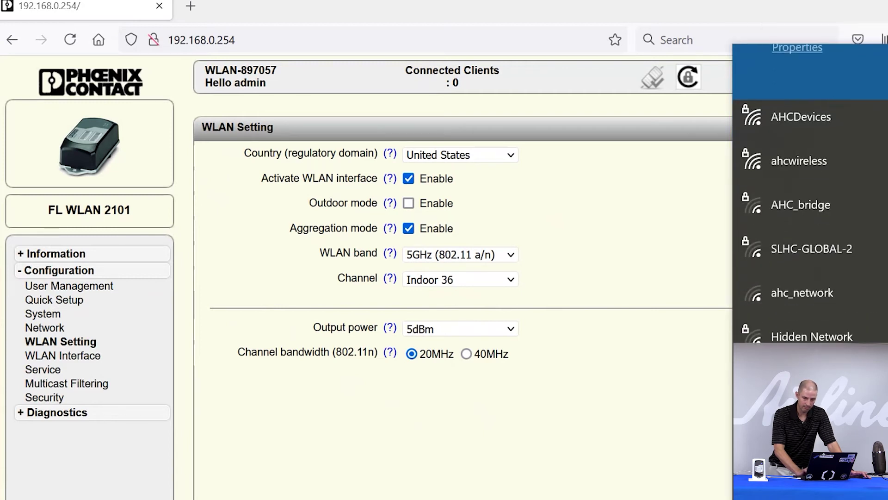
{"action": "scroll", "coordinate": [810, 193], "scroll_direction": "up", "scroll_amount": 3}
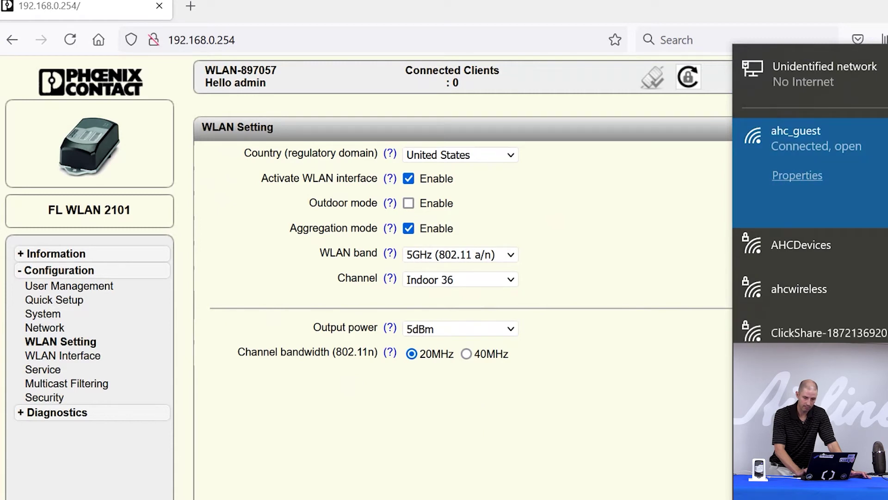
{"action": "scroll", "coordinate": [811, 193], "scroll_direction": "down", "scroll_amount": 4}
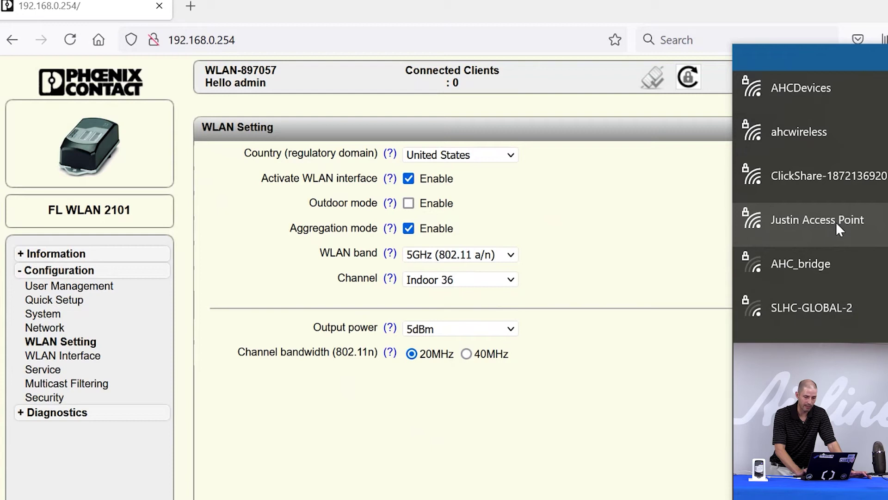
{"action": "left_click", "coordinate": [627, 253]}
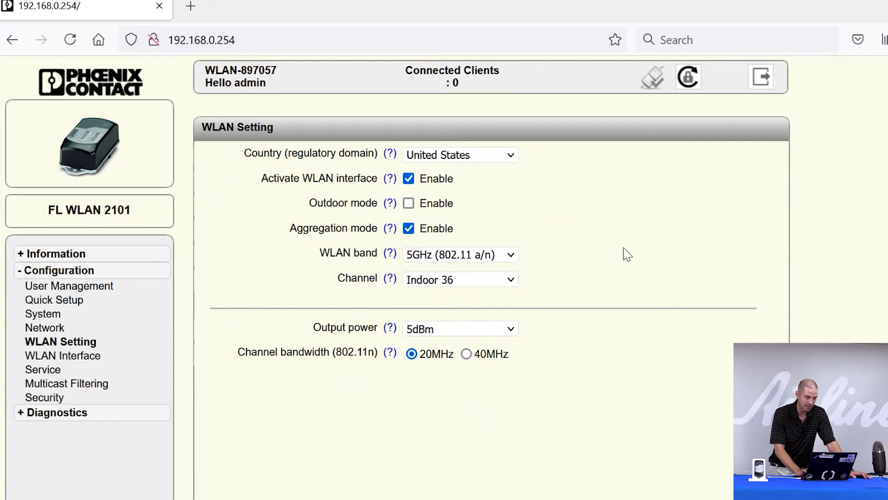
Step: Under Network > DHCP Services, set DHCP Network Service to Server and open DHCP WLAN Service
{"action": "left_click", "coordinate": [47, 328]}
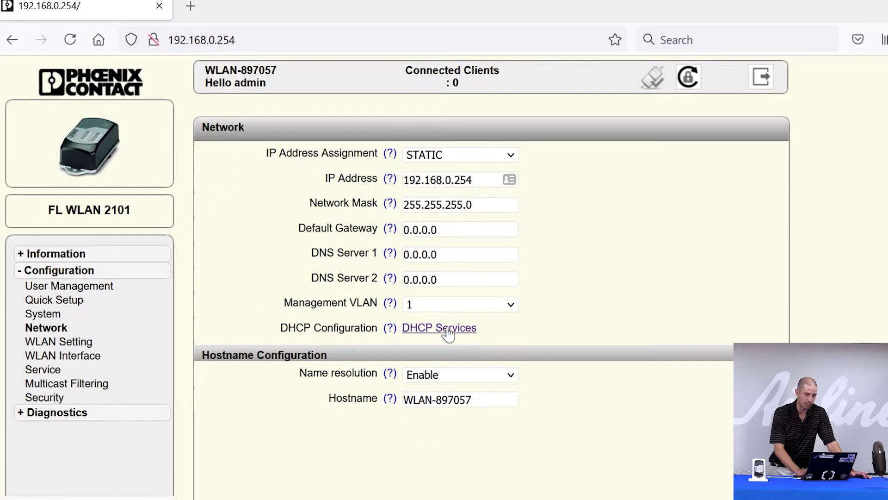
{"action": "left_click", "coordinate": [448, 329]}
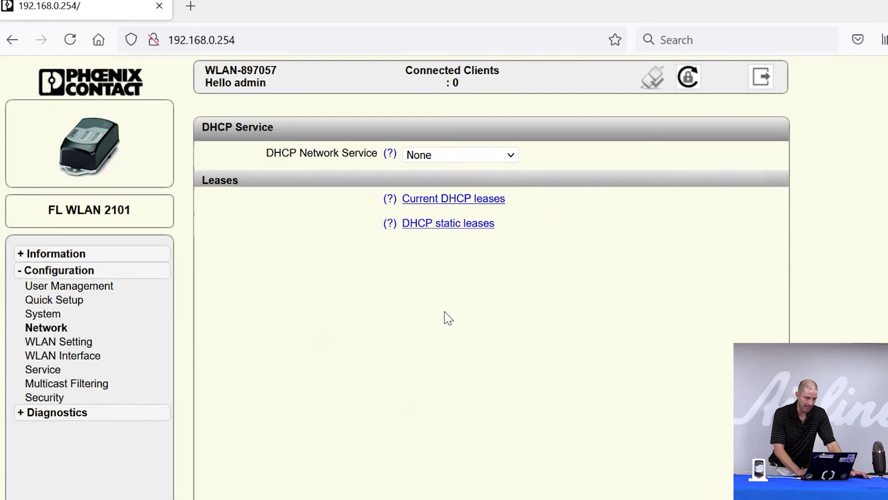
{"action": "left_click", "coordinate": [455, 160]}
{"action": "left_click", "coordinate": [458, 197]}
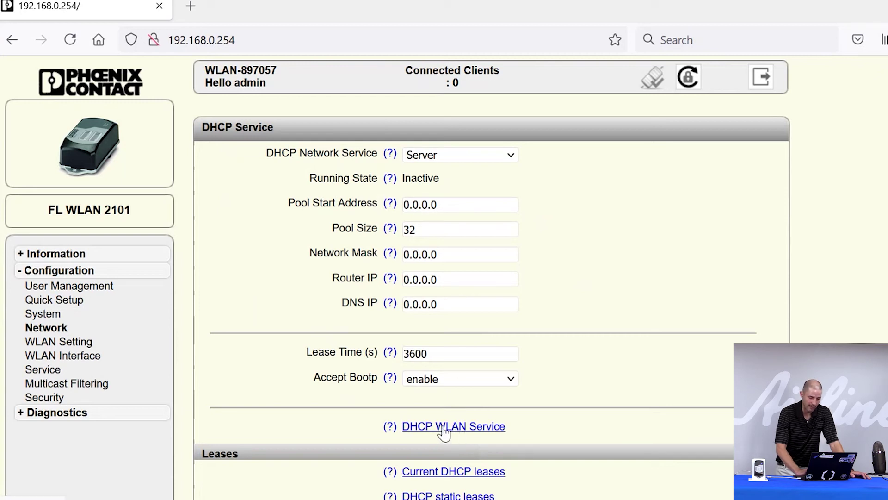
{"action": "left_click", "coordinate": [473, 430]}
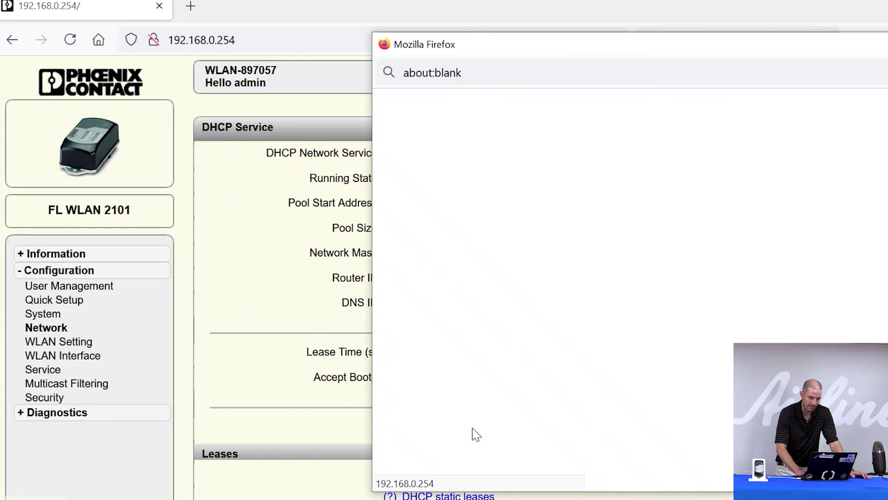
Step: Enter pool start 192.168.0.20, pool size 5 and mask 255.255.255.0, then close the popup
{"action": "left_click_drag", "start_coordinate": [652, 189], "coordinate": [557, 181]}
{"action": "left_click_drag", "start_coordinate": [542, 48], "coordinate": [433, 34]}
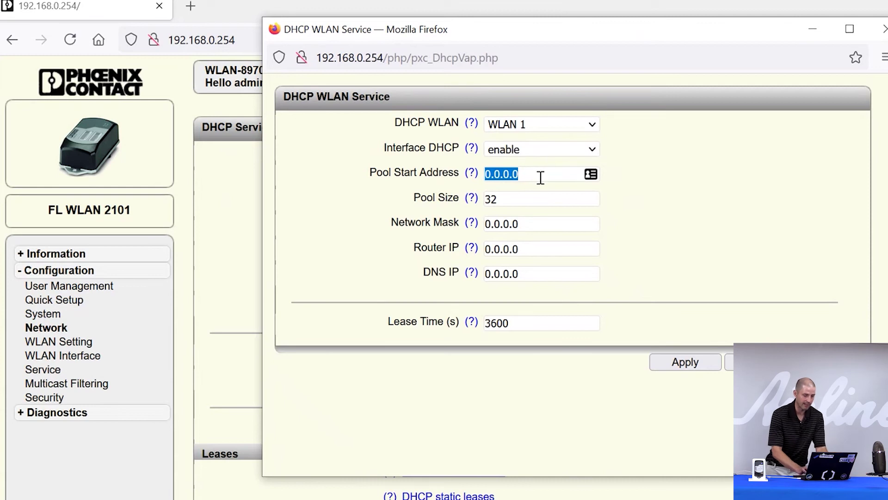
{"action": "type", "text": "192.168"}
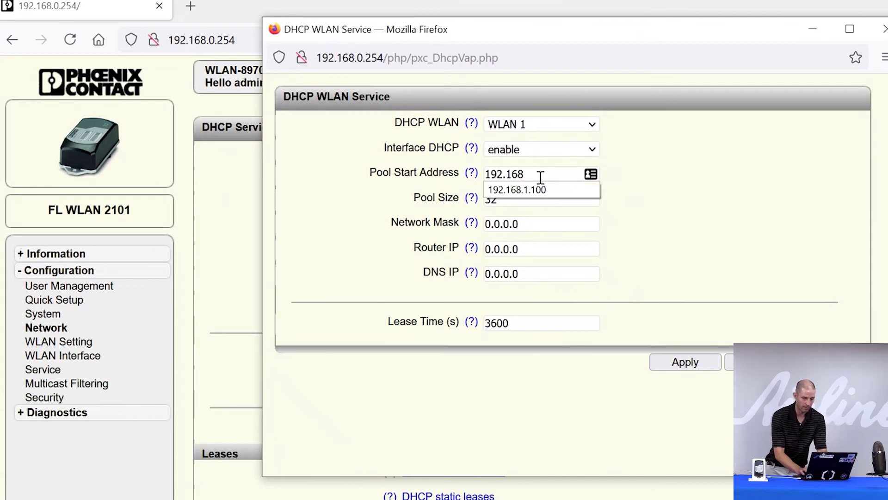
{"action": "type", "text": "."}
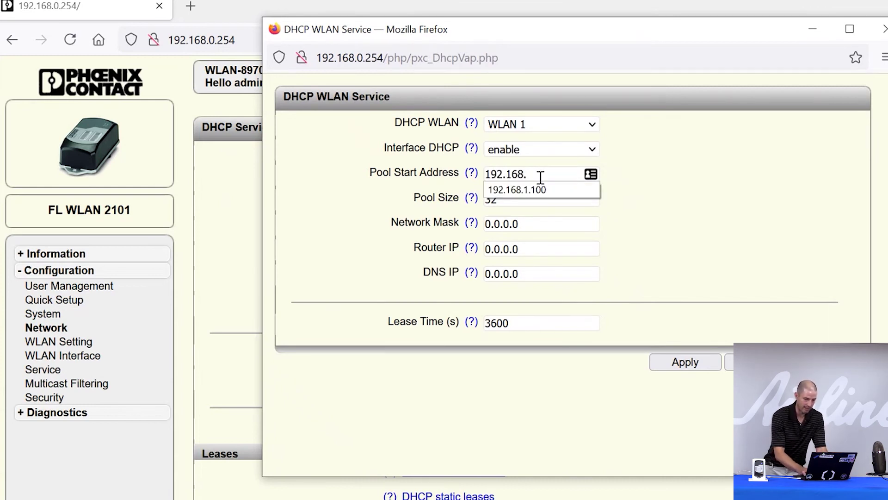
{"action": "type", "text": "0.20"}
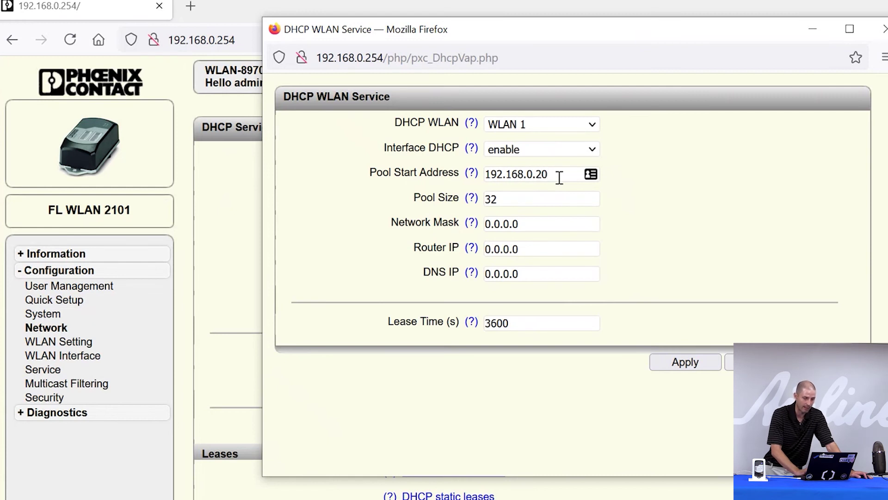
{"action": "left_click_drag", "start_coordinate": [496, 199], "coordinate": [461, 198]}
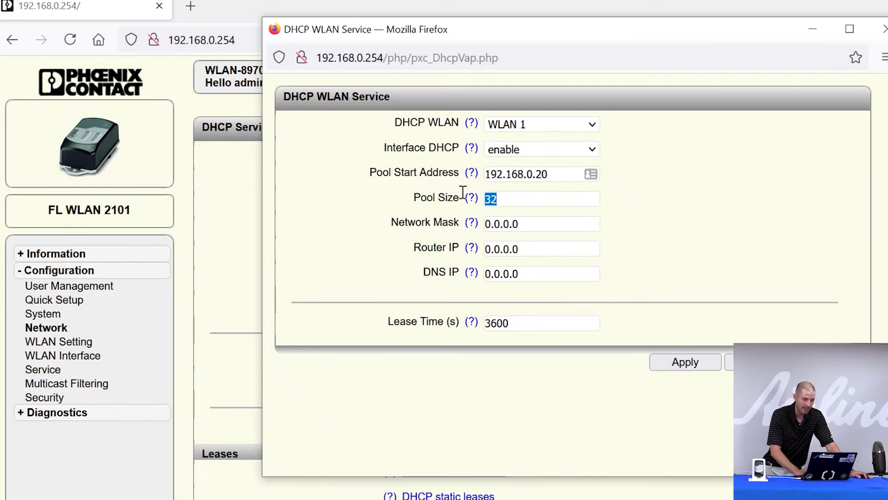
{"action": "type", "text": "5"}
{"action": "left_click", "coordinate": [587, 212]}
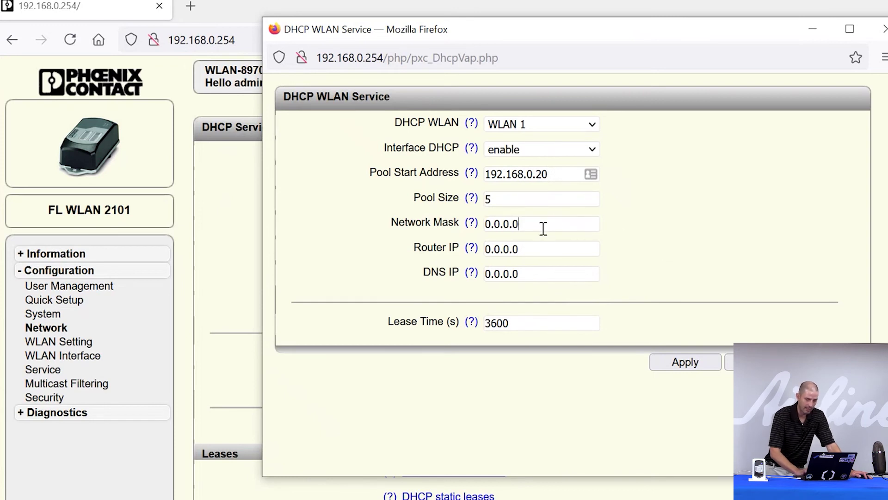
{"action": "left_click_drag", "start_coordinate": [543, 227], "coordinate": [409, 227]}
{"action": "type", "text": "255.255."}
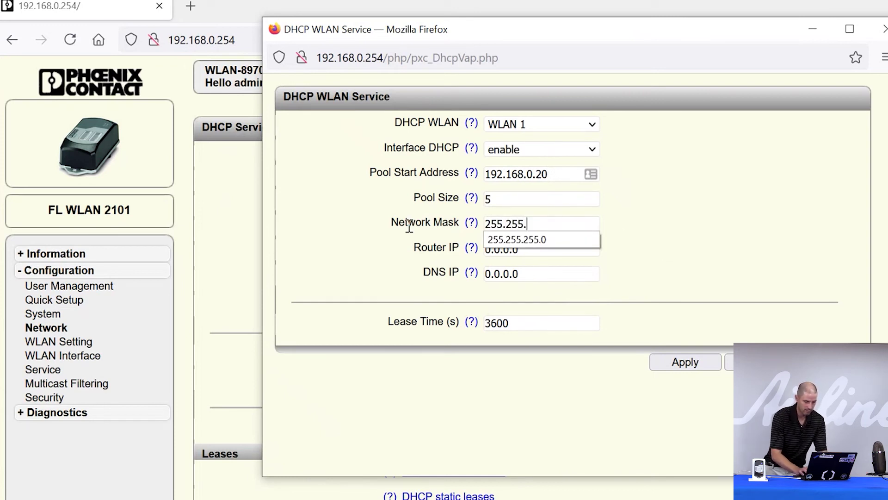
{"action": "type", "text": "255.0"}
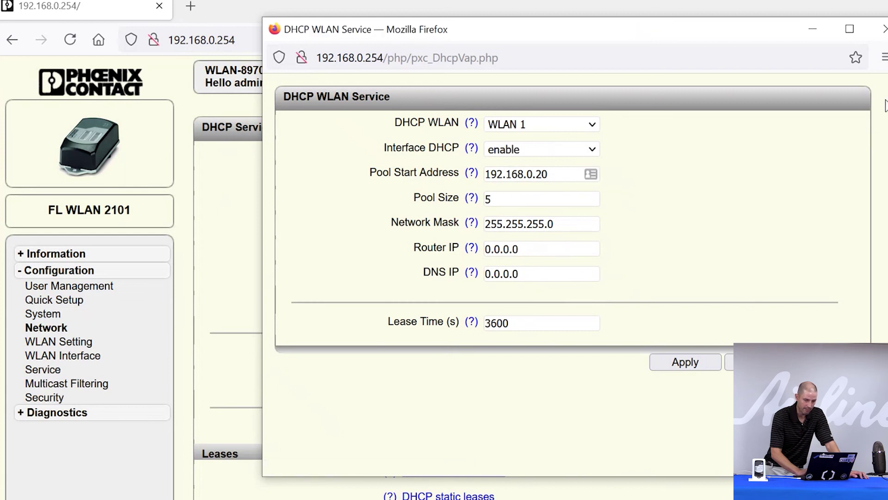
{"action": "left_click", "coordinate": [879, 29]}
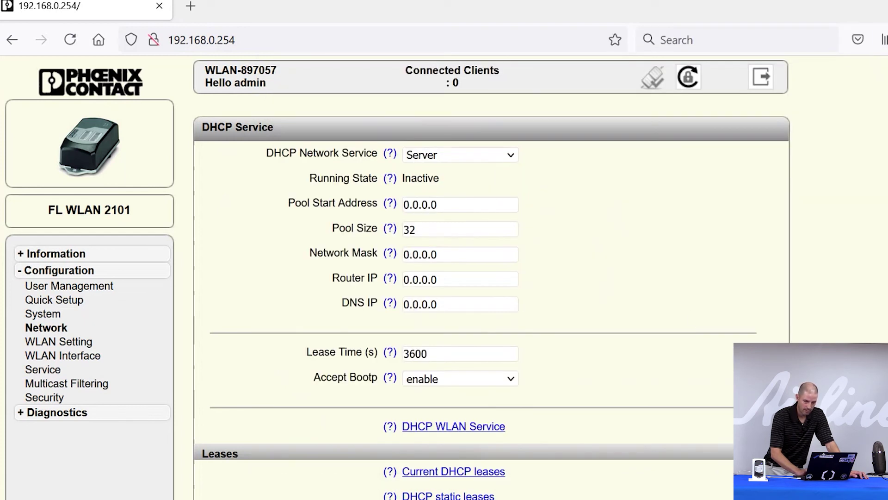
Step: Apply the DHCP Service settings so the server shows Active, then close the Wi-Fi flyout
{"action": "scroll", "coordinate": [490, 277], "scroll_direction": "down", "scroll_amount": 1}
{"action": "left_click", "coordinate": [726, 494]}
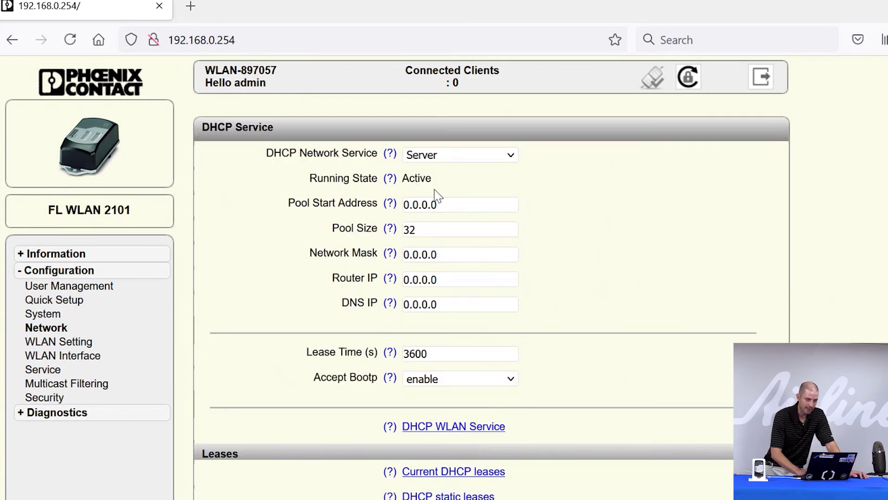
{"action": "mouse_move", "coordinate": [401, 187]}
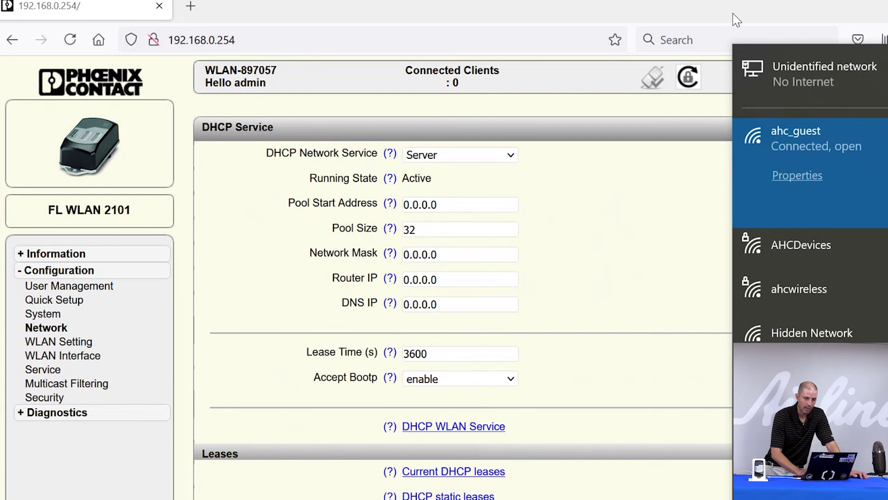
{"action": "left_click", "coordinate": [722, 2]}
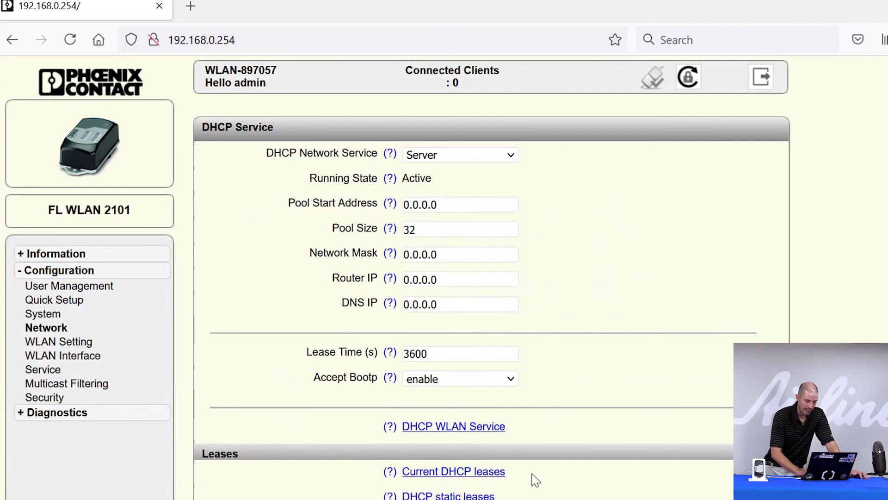
{"action": "left_click", "coordinate": [459, 472]}
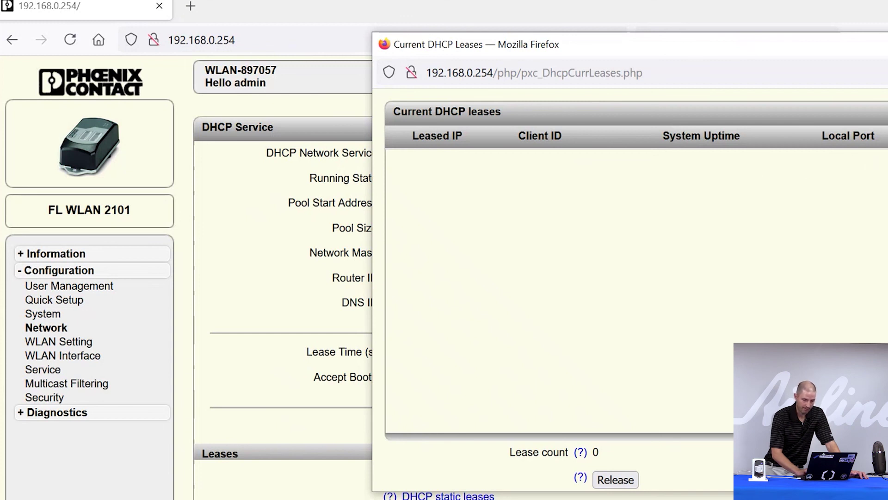
{"action": "key", "text": "ctrl+w"}
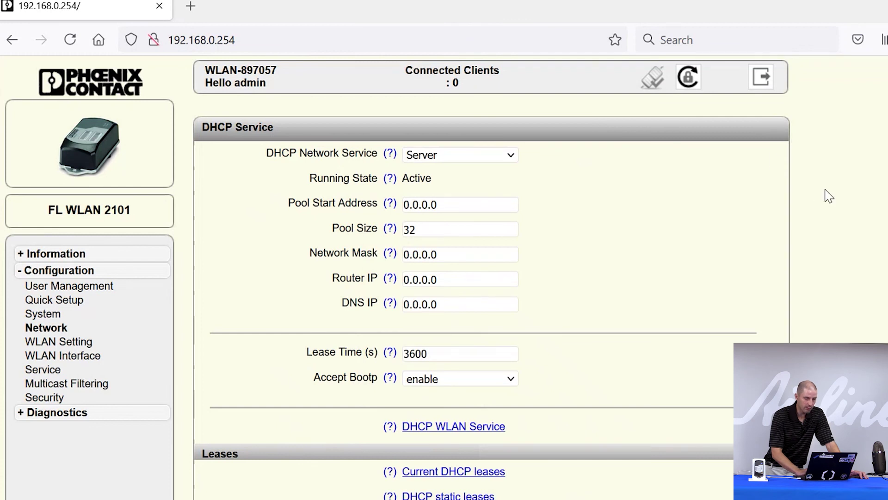